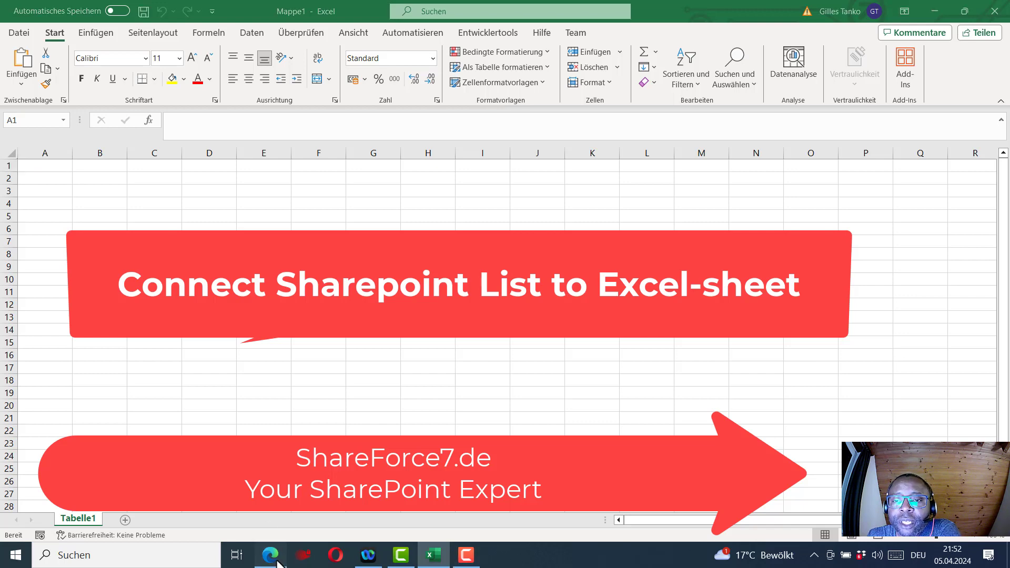
# Step: After viewing the Projects list, open Daten > Daten abrufen > Aus Onlinediensten > Aus SharePoint Online-Liste
pyautogui.click(269, 554)
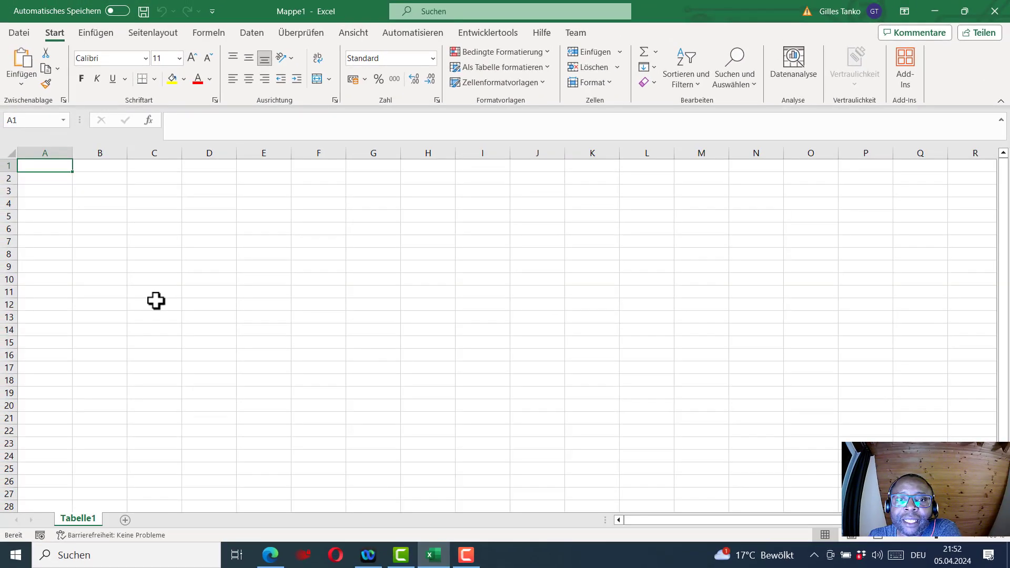
pyautogui.click(156, 302)
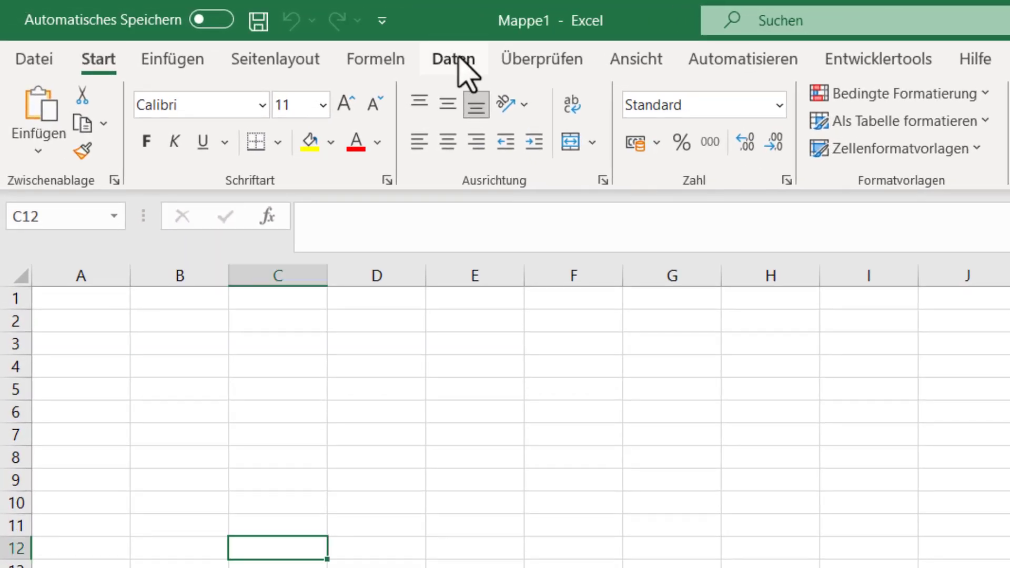
pyautogui.click(453, 59)
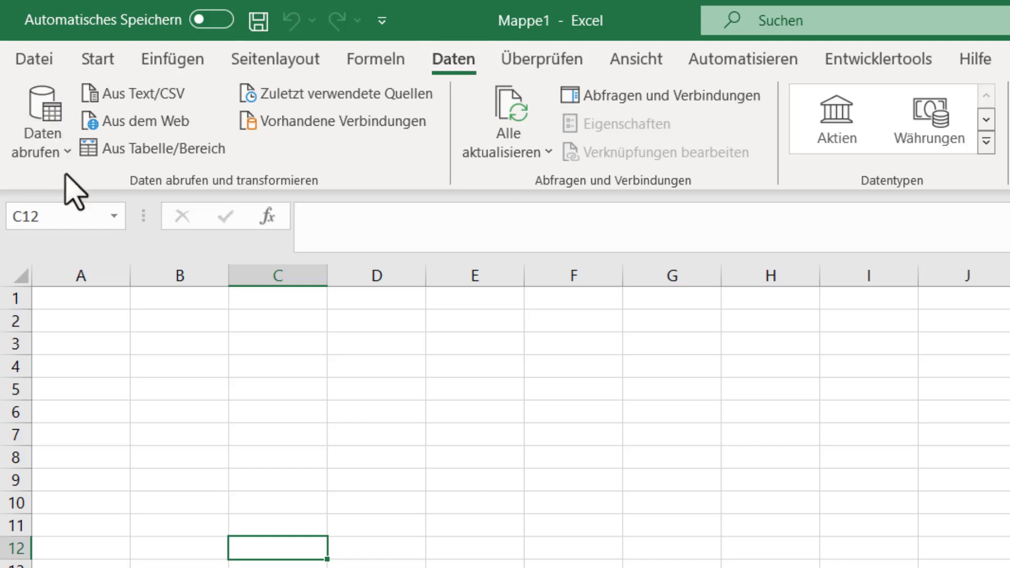
pyautogui.click(67, 154)
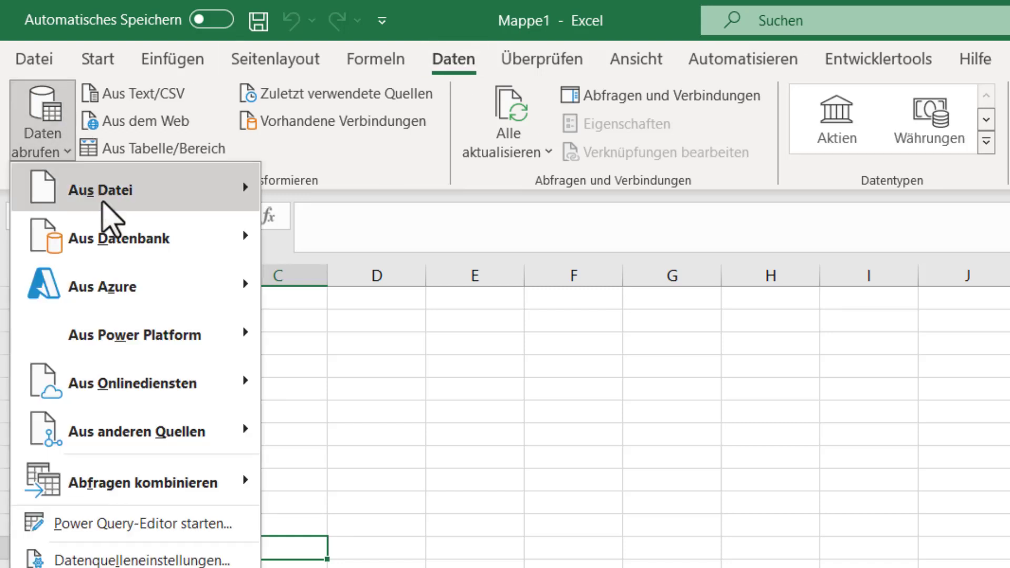
pyautogui.moveTo(155, 361)
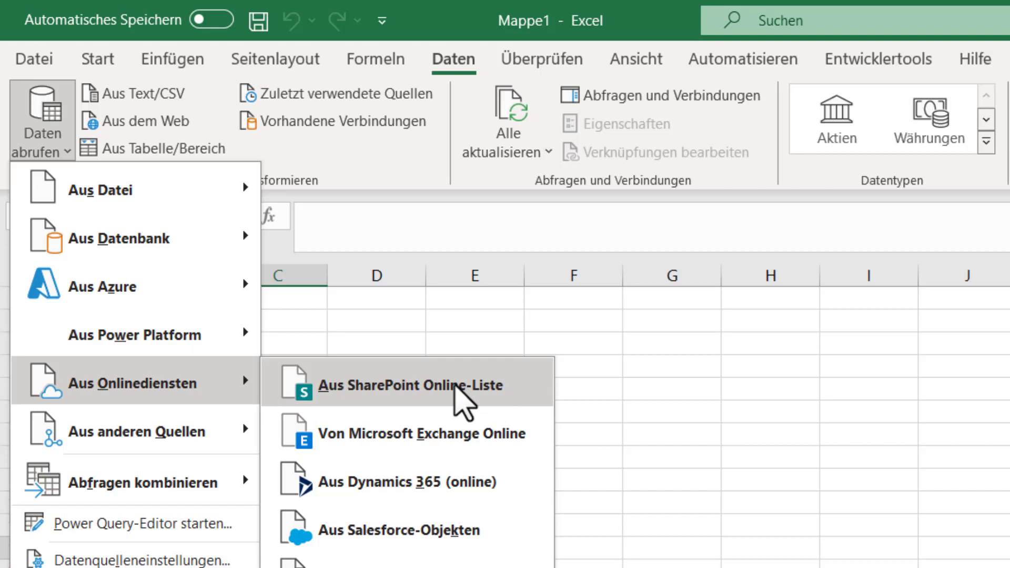
pyautogui.click(455, 387)
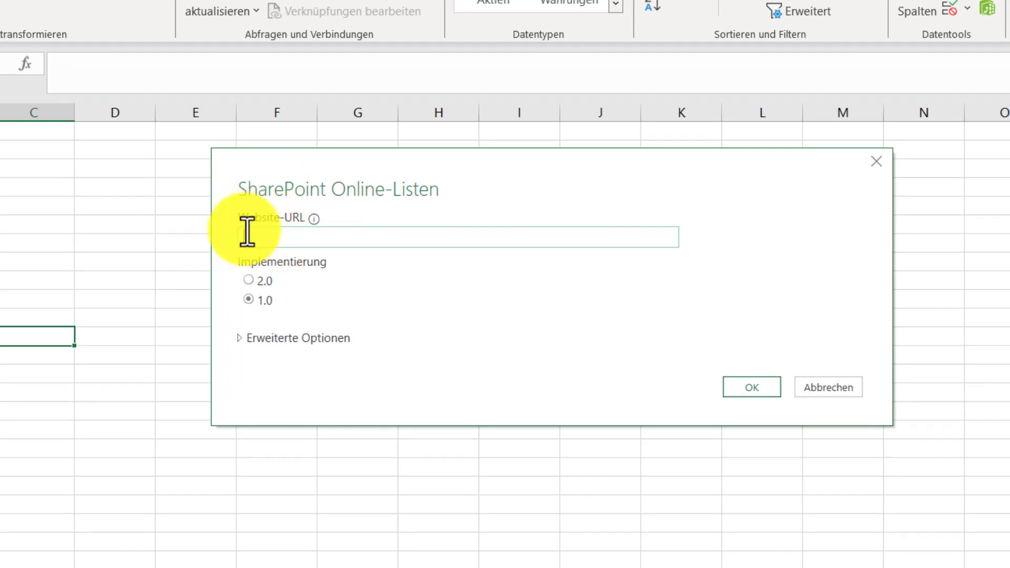
# Step: Select the Projects list's site address up to /sites/SPDEV in Edge for copying
pyautogui.click(298, 237)
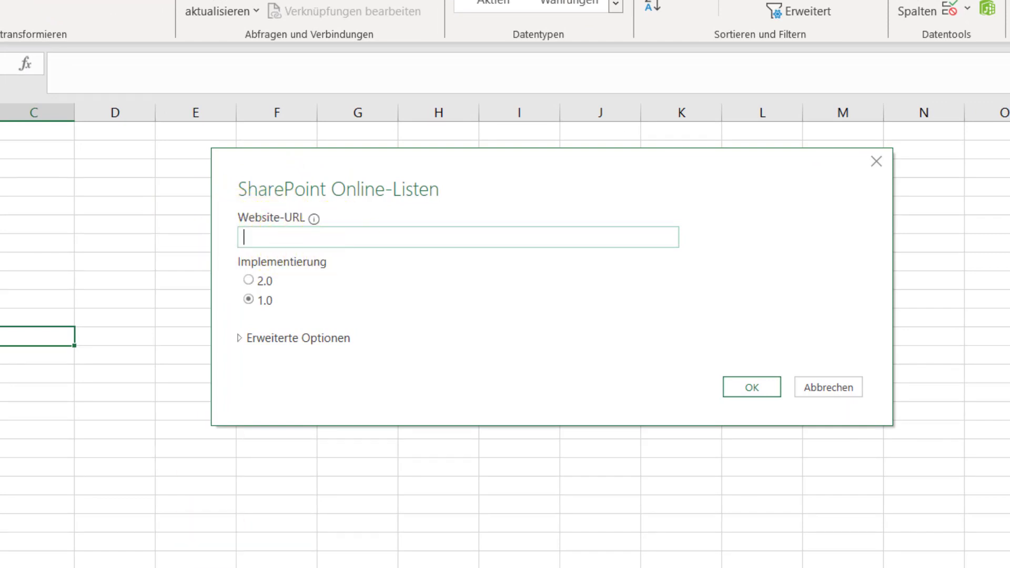
pyautogui.click(205, 555)
pyautogui.click(142, 200)
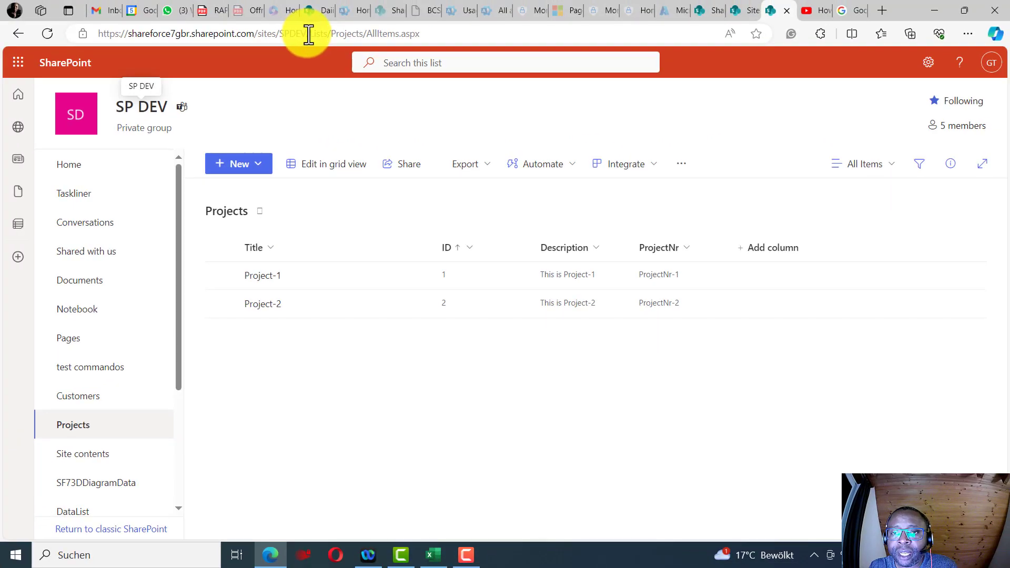
pyautogui.moveTo(308, 34); pyautogui.dragTo(8, 11)
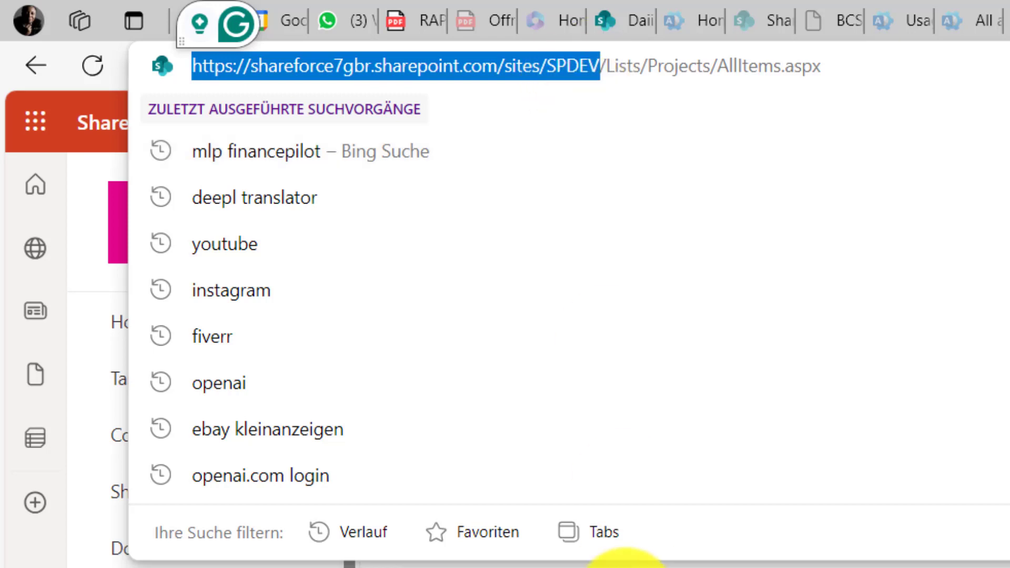
# Step: Paste the copied SPDEV site address into the Website-URL field of Excel's import dialog
pyautogui.click(743, 565)
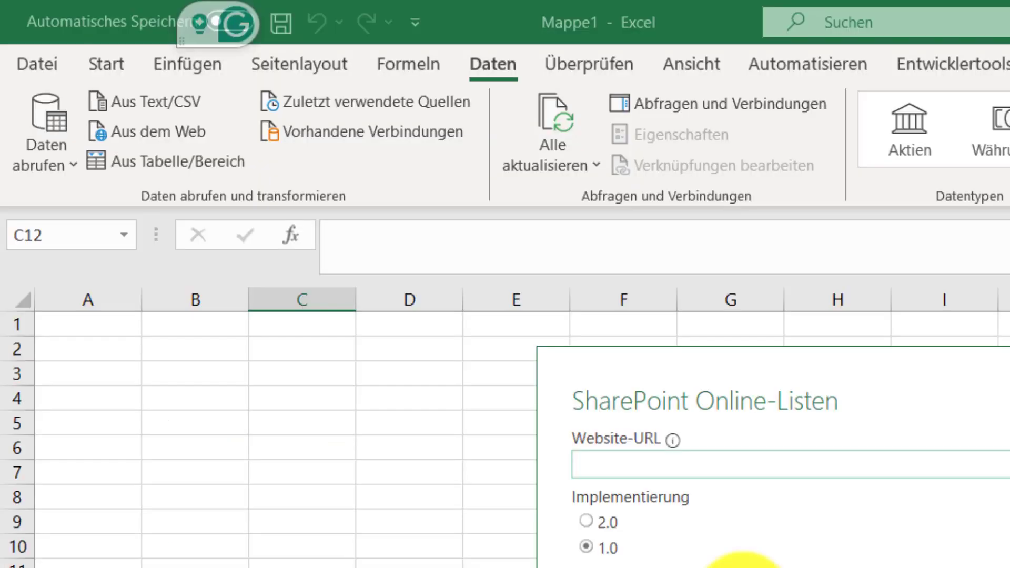
pyautogui.click(689, 467)
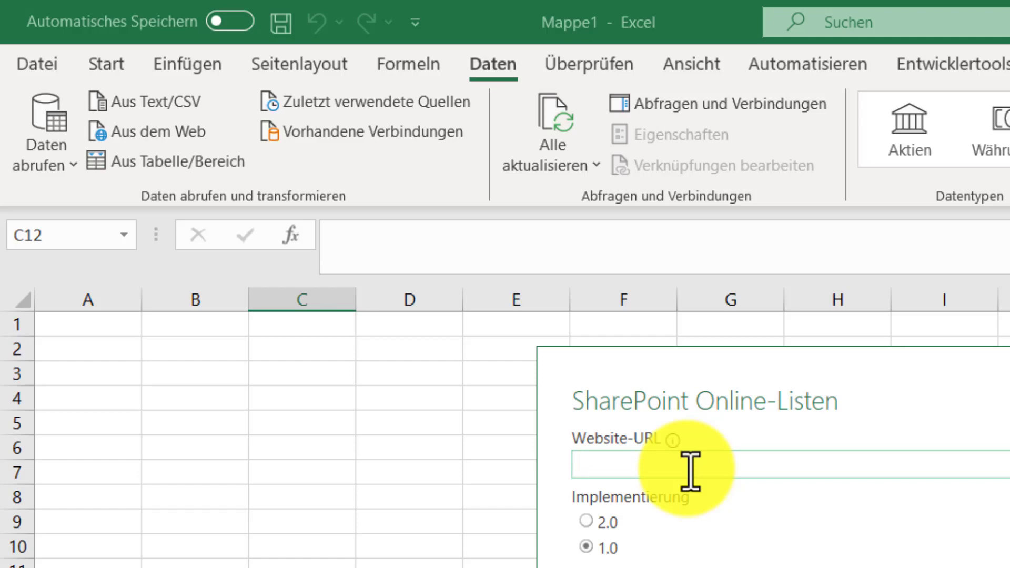
pyautogui.write('https://shareforme7gbr.sharepoint.com/sites/SPDEV')
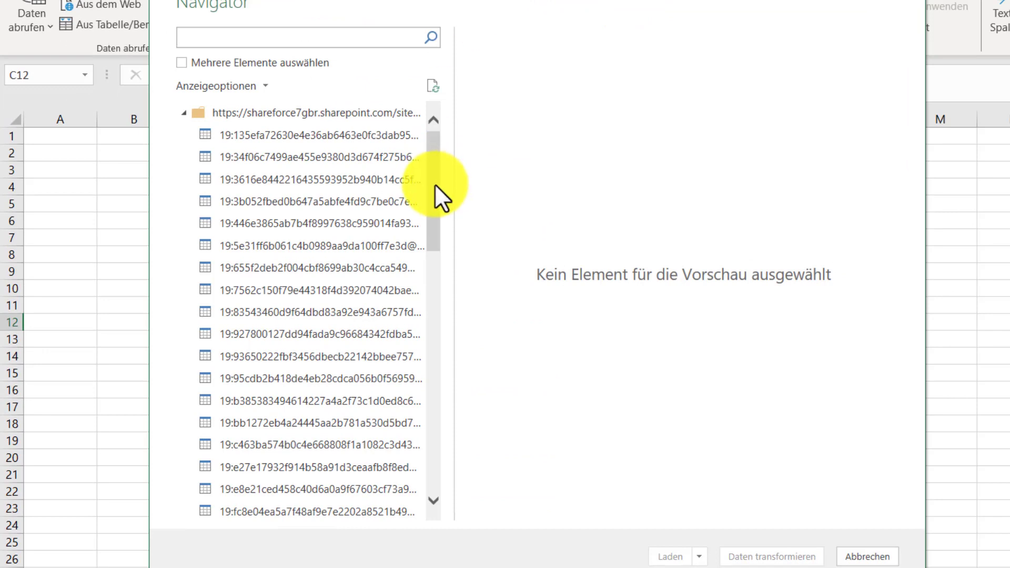
# Step: Select Projects in the Navigator and review its Title, ID, Description and ProjectNr preview columns
pyautogui.moveTo(436, 186); pyautogui.dragTo(421, 286)
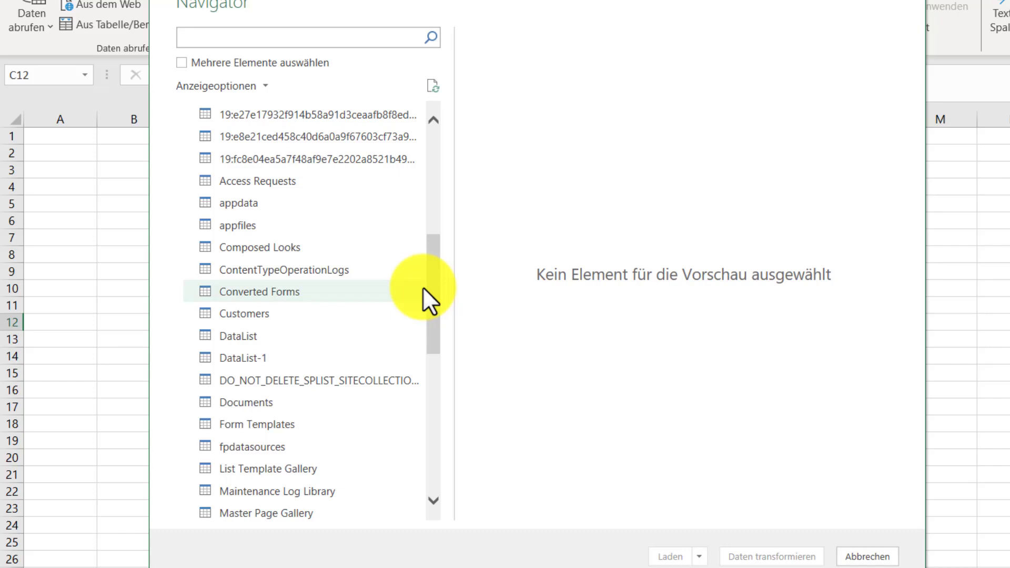
pyautogui.moveTo(436, 286); pyautogui.dragTo(431, 353)
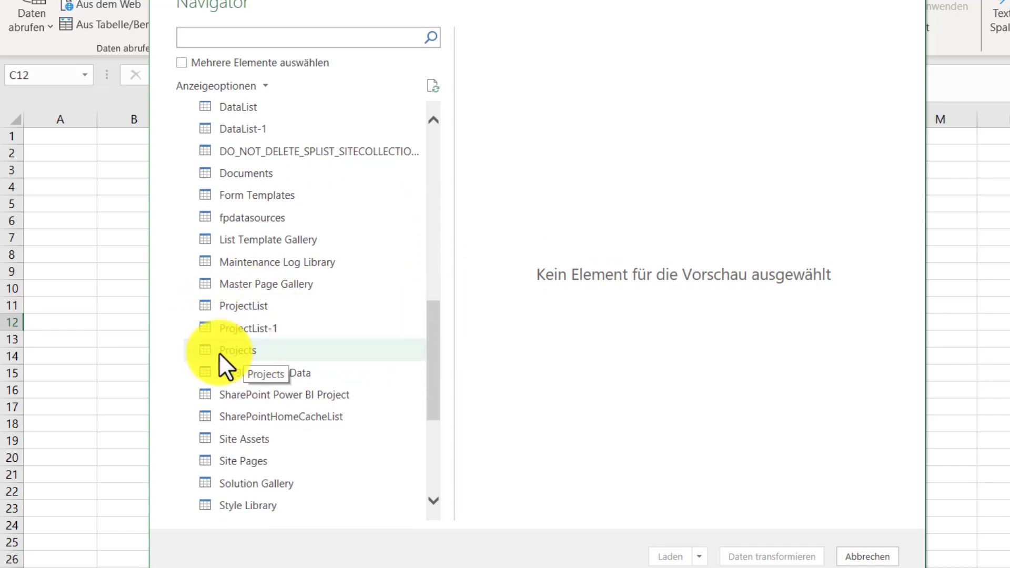
pyautogui.click(238, 350)
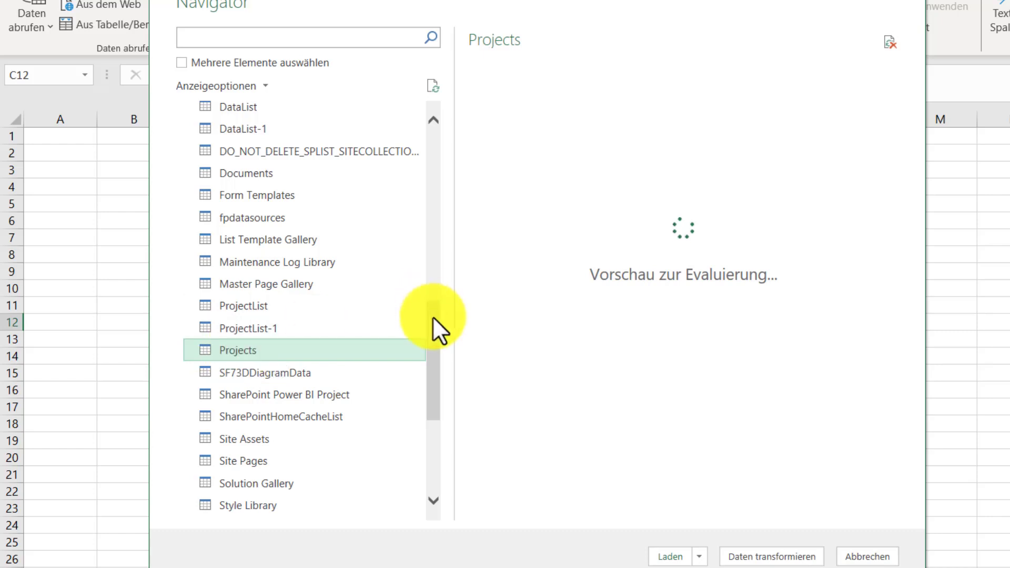
pyautogui.moveTo(437, 330); pyautogui.dragTo(440, 366)
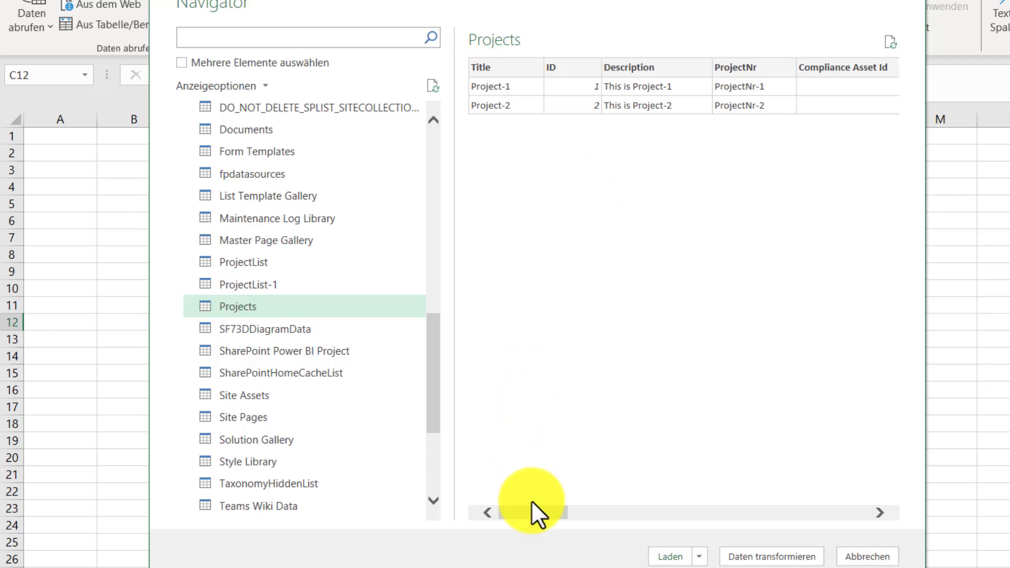
pyautogui.moveTo(537, 506); pyautogui.dragTo(489, 490)
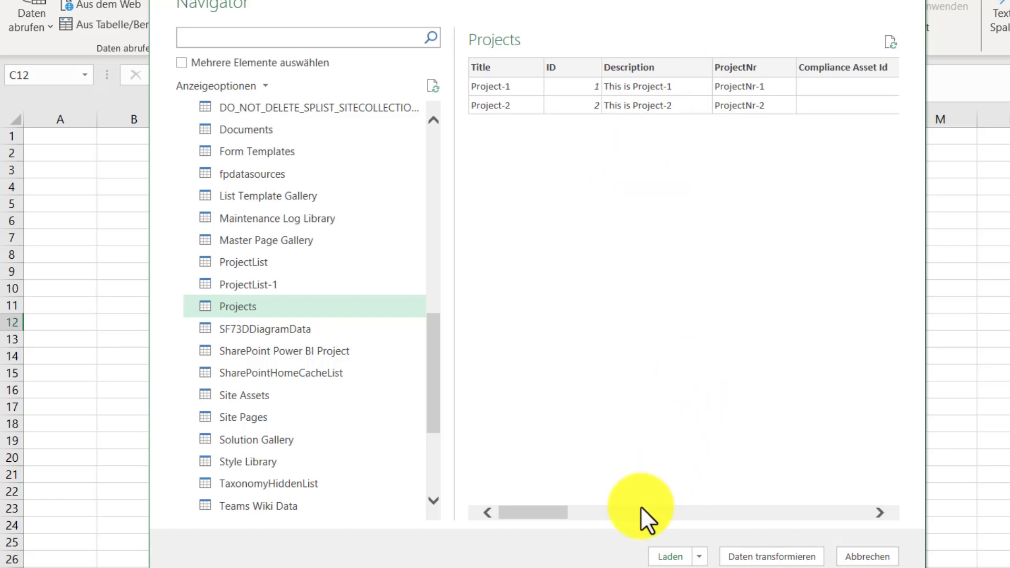
pyautogui.click(667, 560)
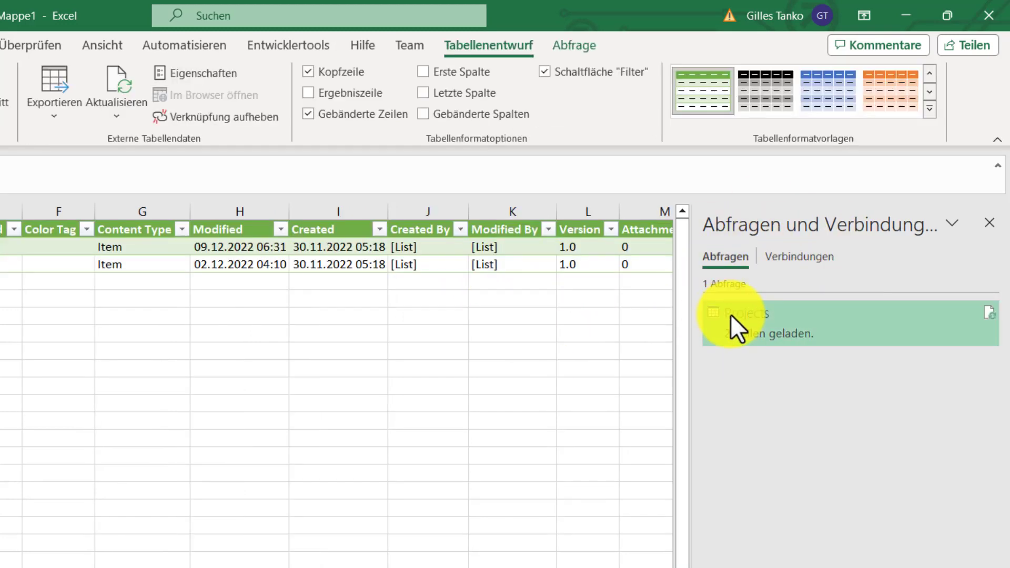
pyautogui.moveTo(773, 331)
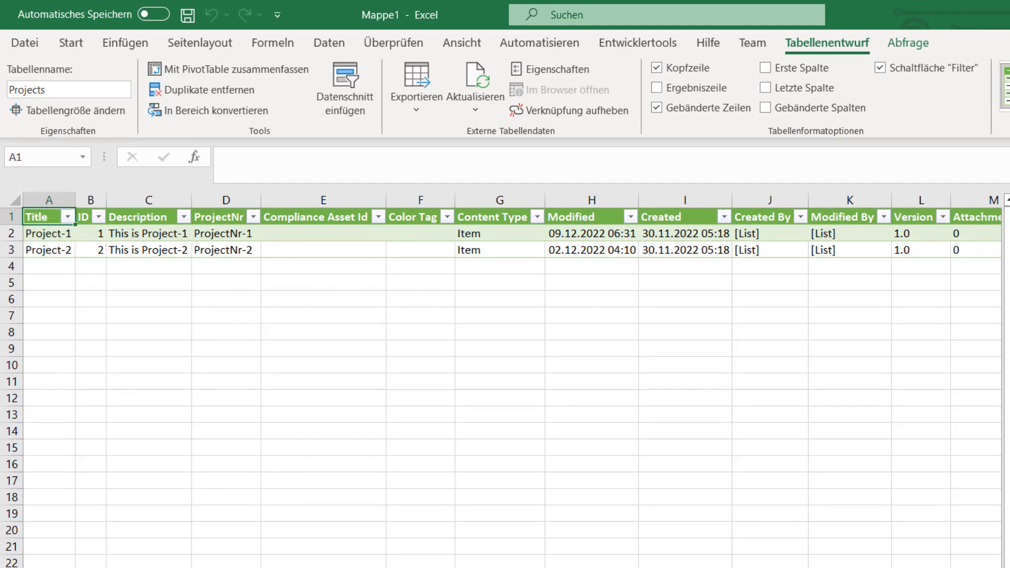
# Step: Start a new ProjectCT item in the SharePoint Projects list
pyautogui.hotkey('alt', 'Tab')
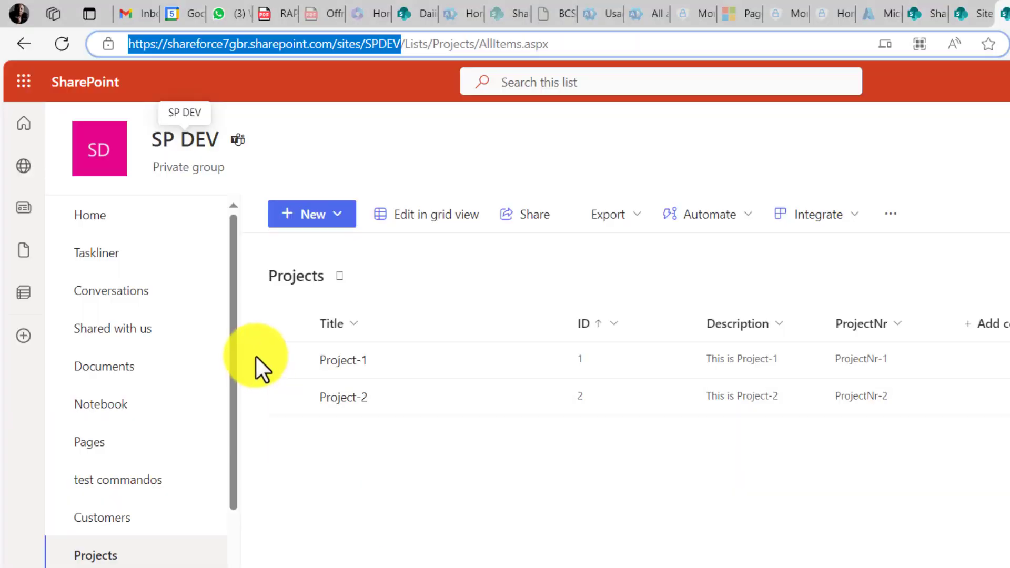
pyautogui.click(313, 214)
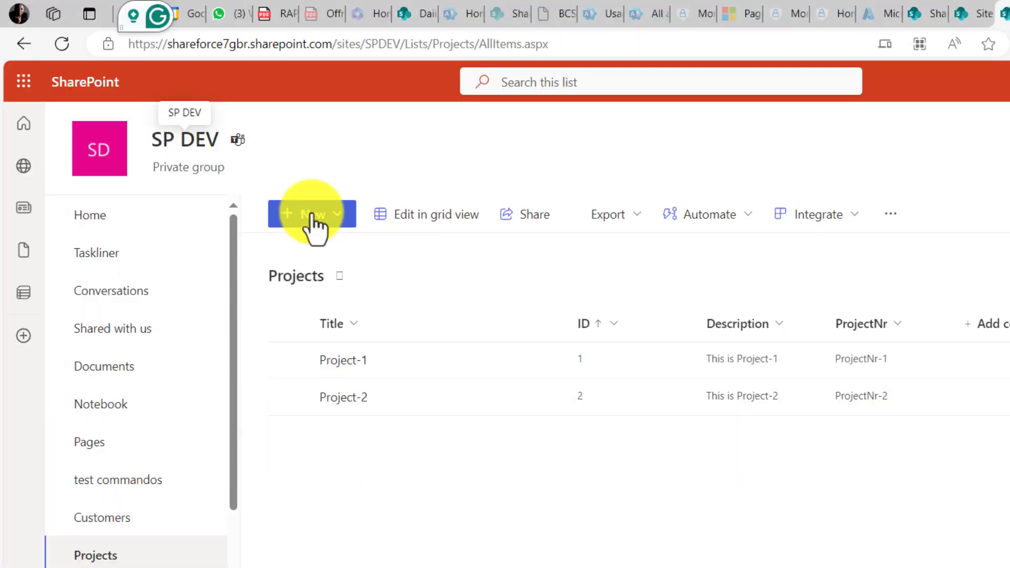
pyautogui.click(318, 218)
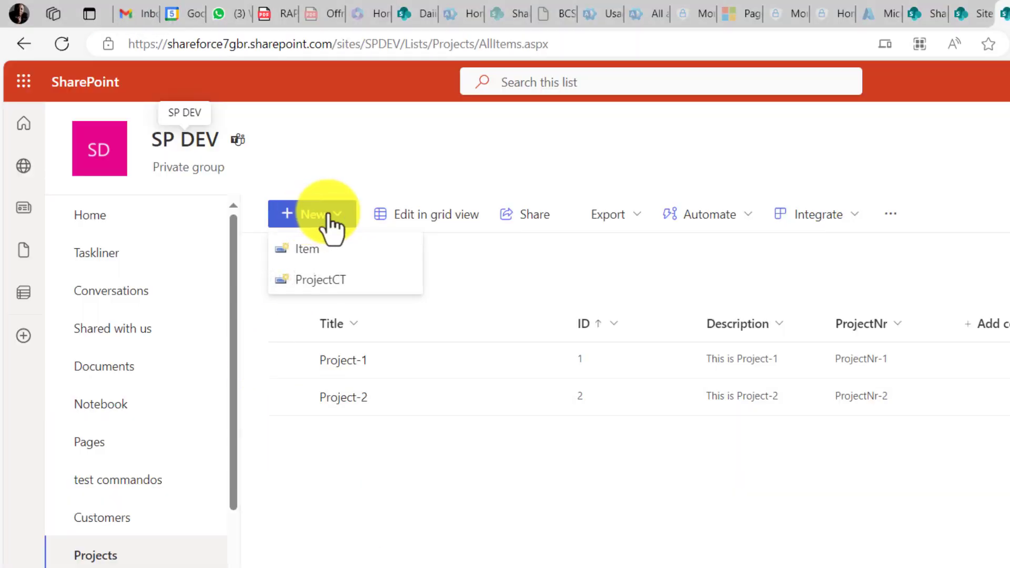
pyautogui.click(328, 280)
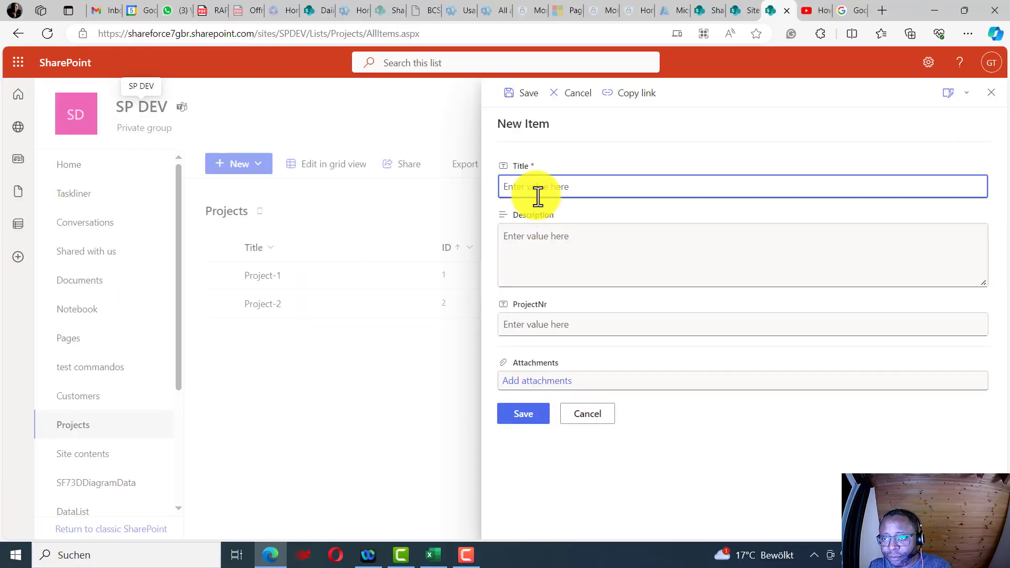
# Step: Enter Title 'Project-3', Description 'This a new project' and ProjectNr 'PR-003', then save the item
pyautogui.write('Pro')
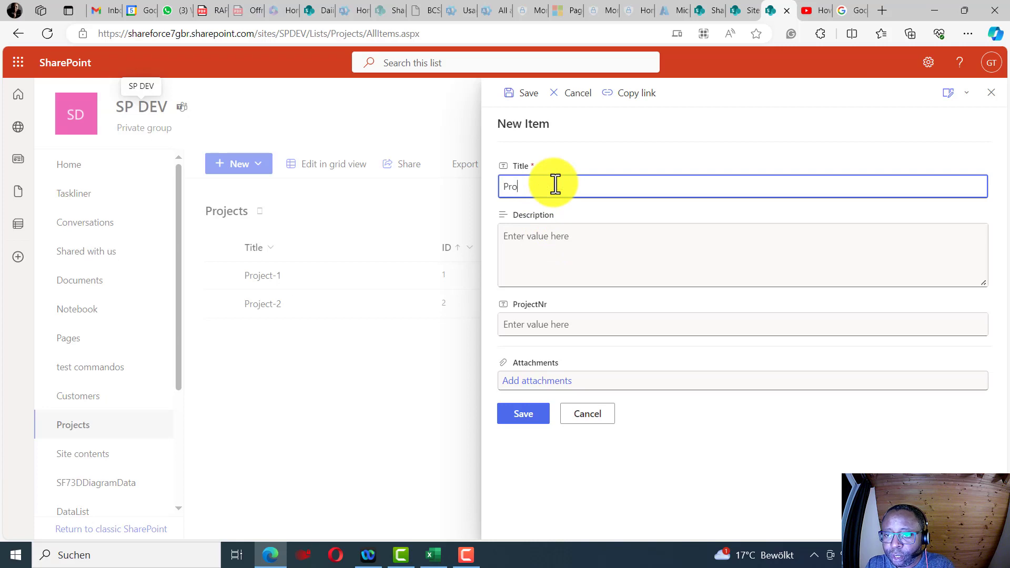
pyautogui.write('ject-')
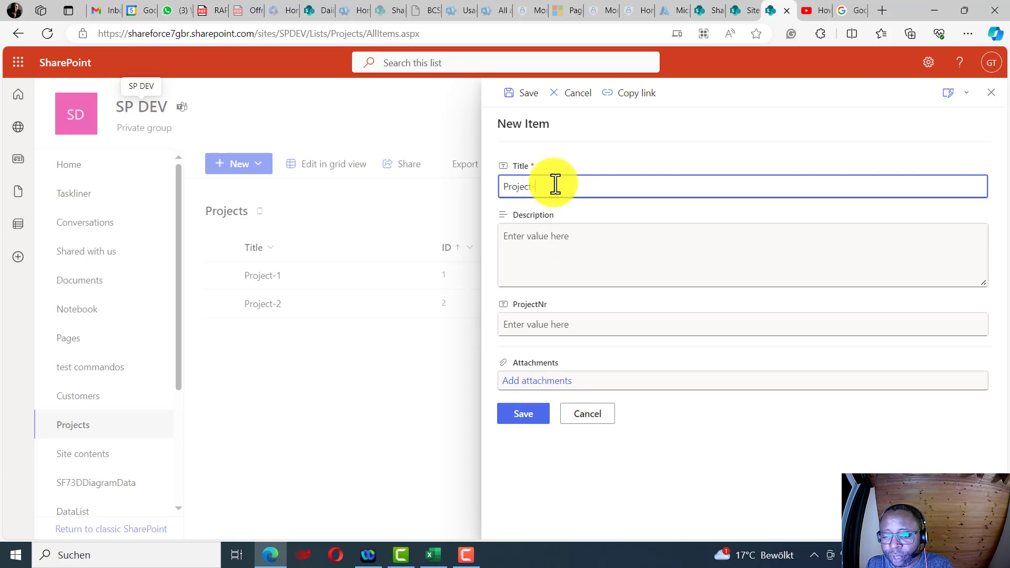
pyautogui.write('3')
pyautogui.click(570, 246)
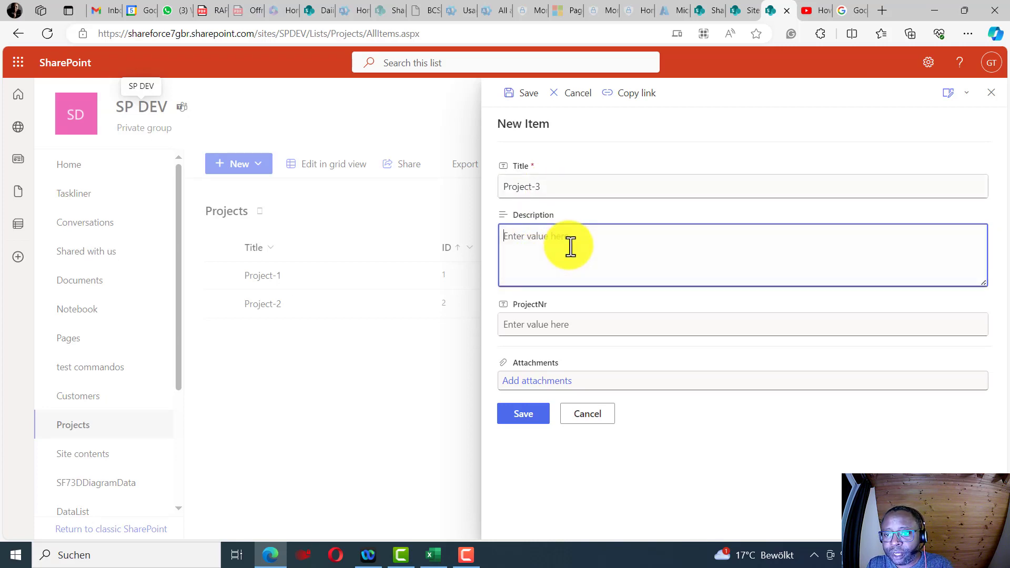
pyautogui.write('This a')
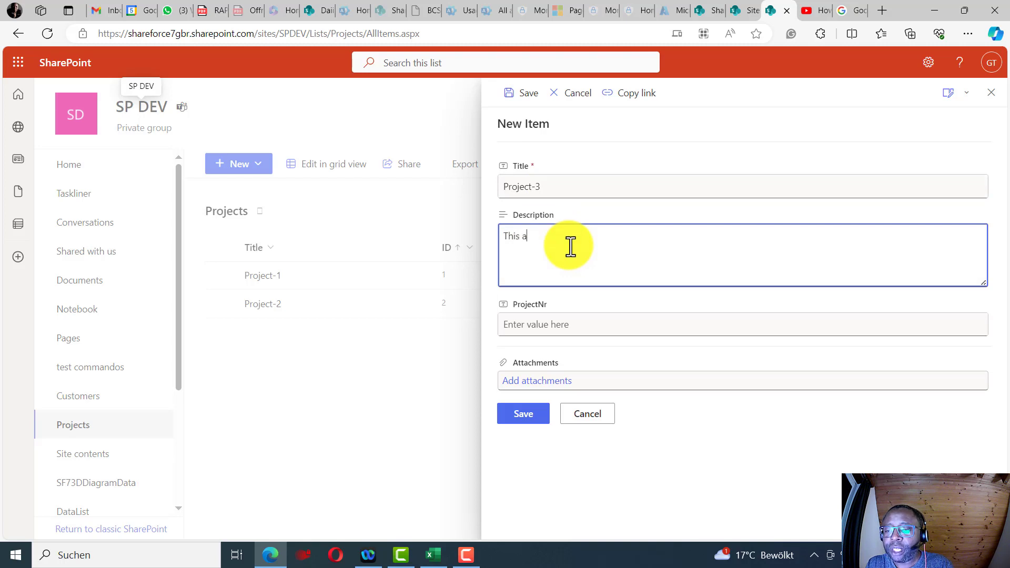
pyautogui.write(' new proj')
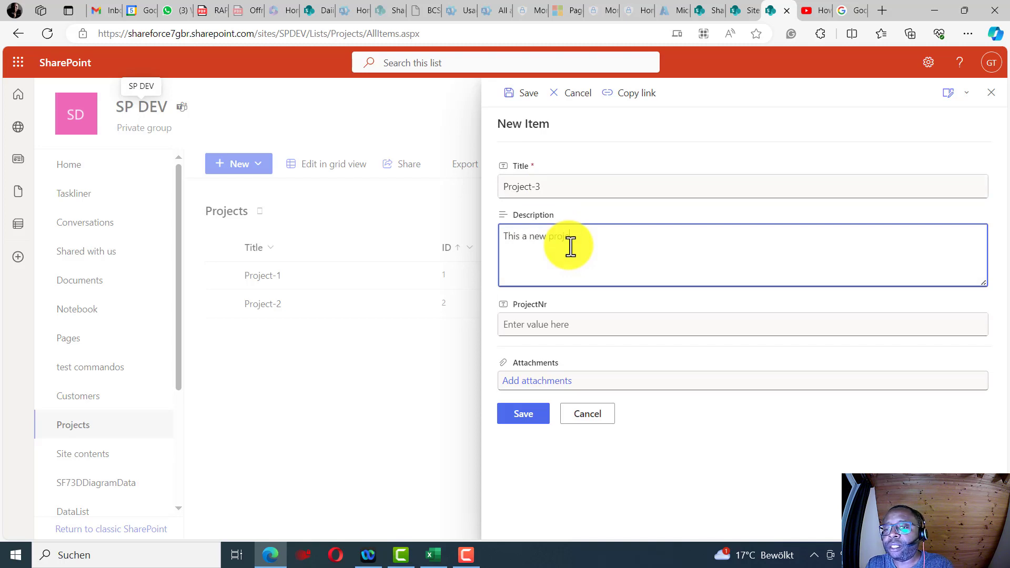
pyautogui.write('ect')
pyautogui.click(528, 327)
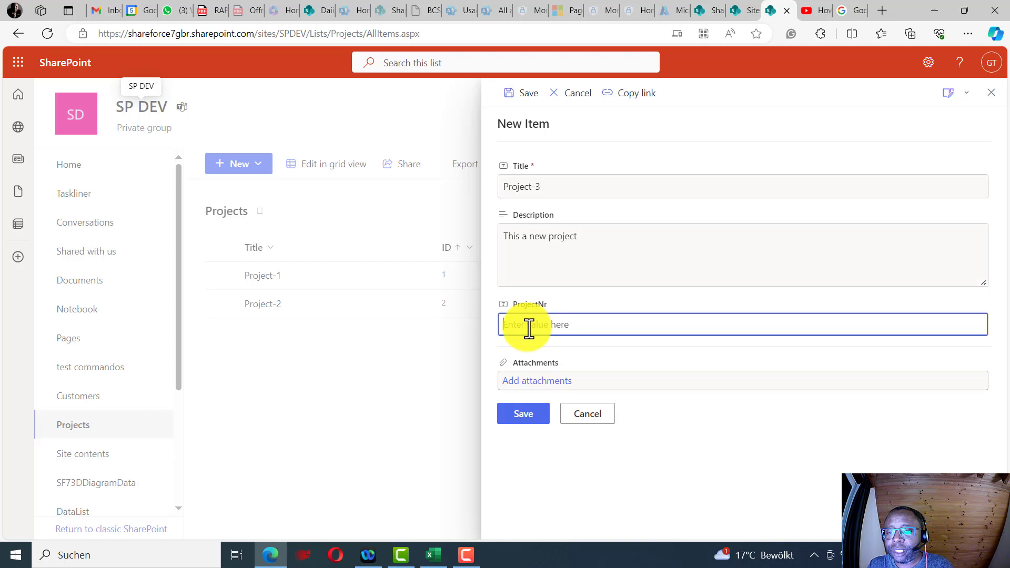
pyautogui.write('PR-0')
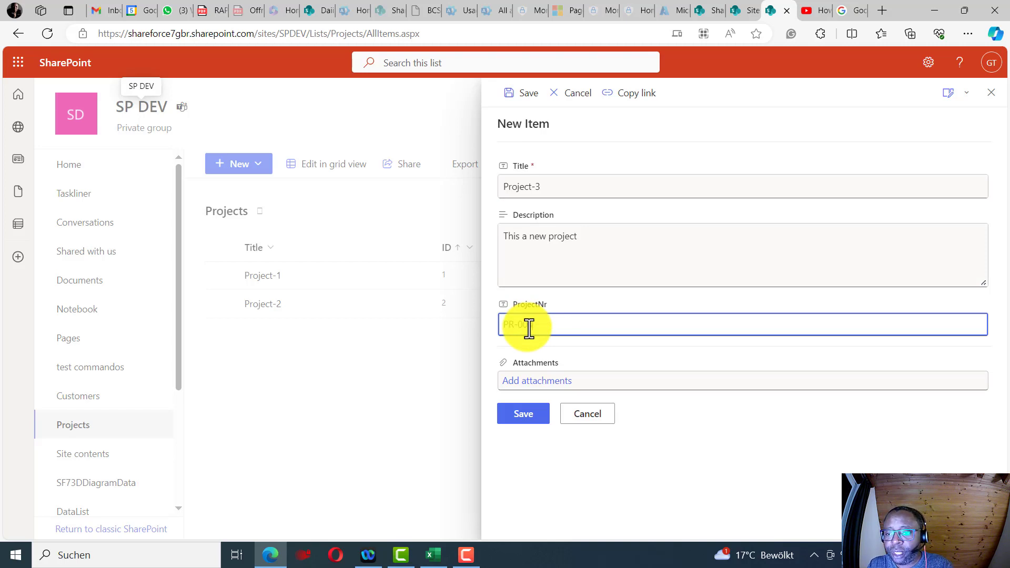
pyautogui.write('03')
pyautogui.click(522, 420)
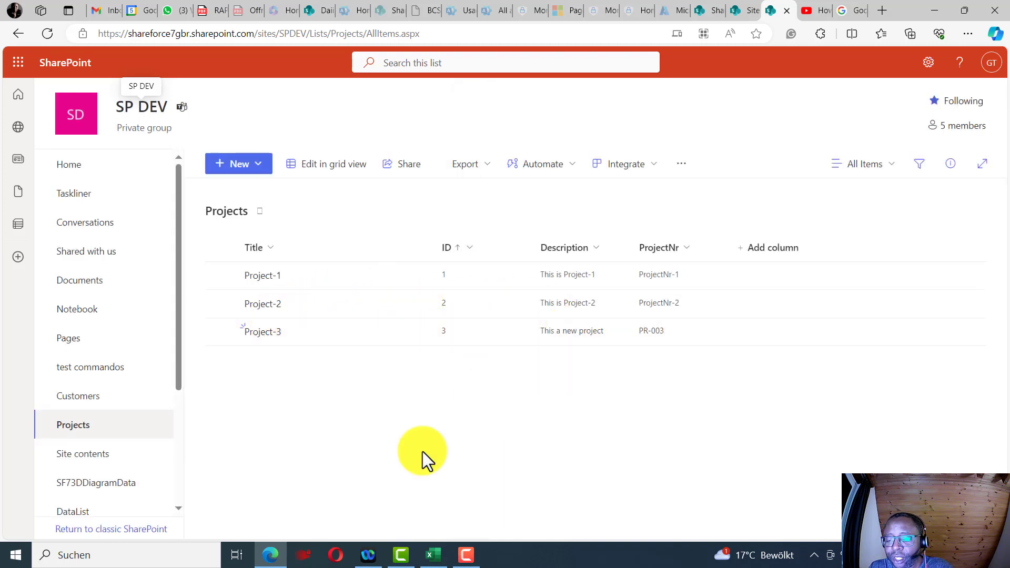
# Step: Run Alle aktualisieren on the Daten tab so the Projects table shows the Project-3 row
pyautogui.click(432, 554)
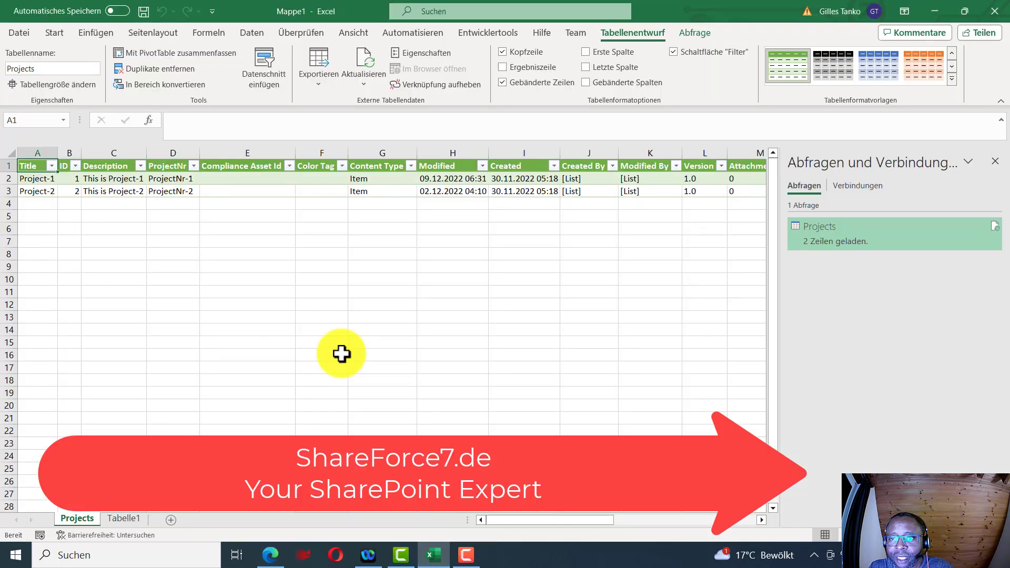
pyautogui.click(255, 32)
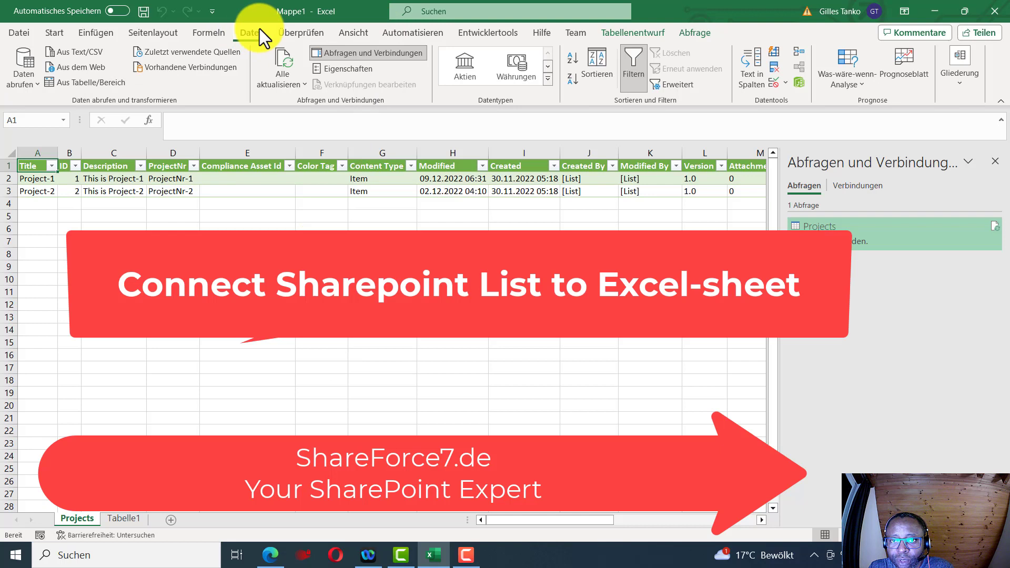
pyautogui.click(288, 62)
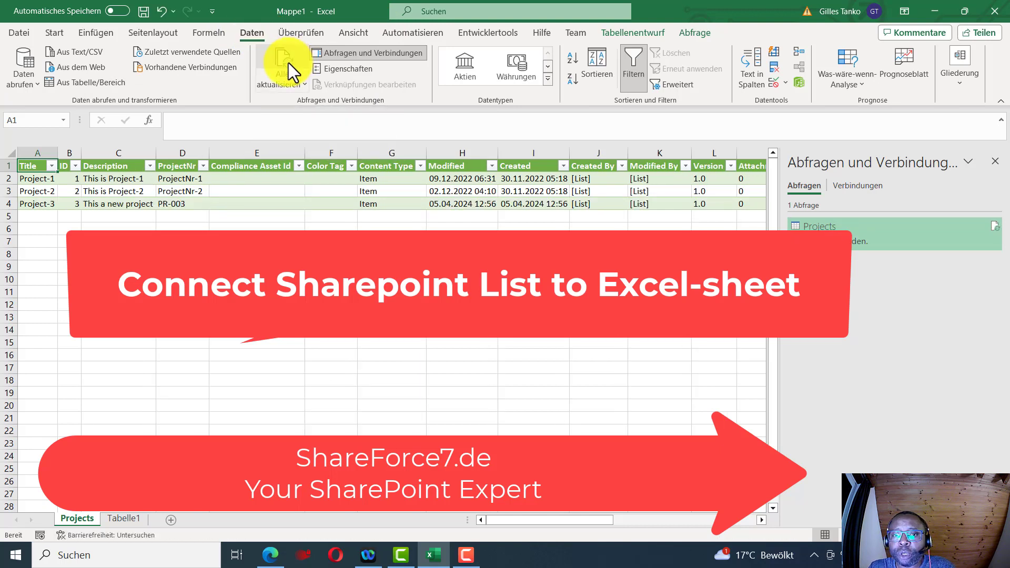